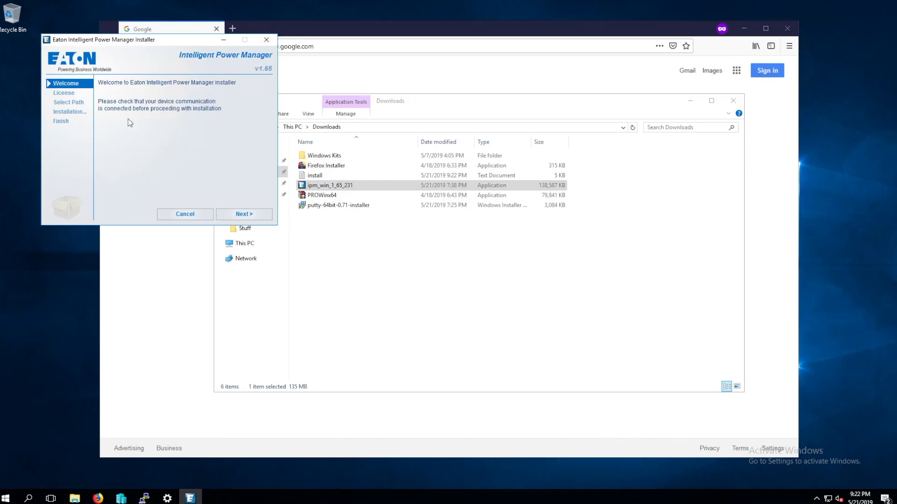
Install Eaton Intelligent Power Manager into the default Program Files folder and launch it when finished
left_click(244, 214)
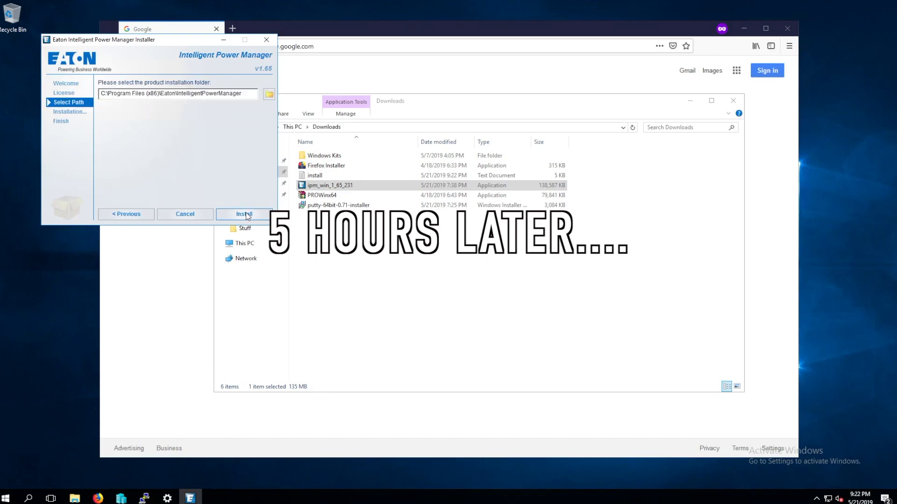
left_click(243, 214)
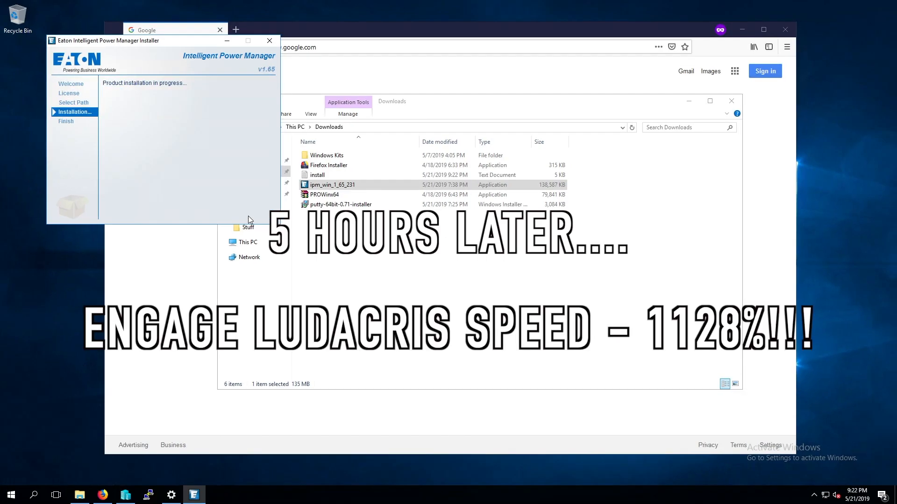
left_click(619, 171)
left_click(210, 41)
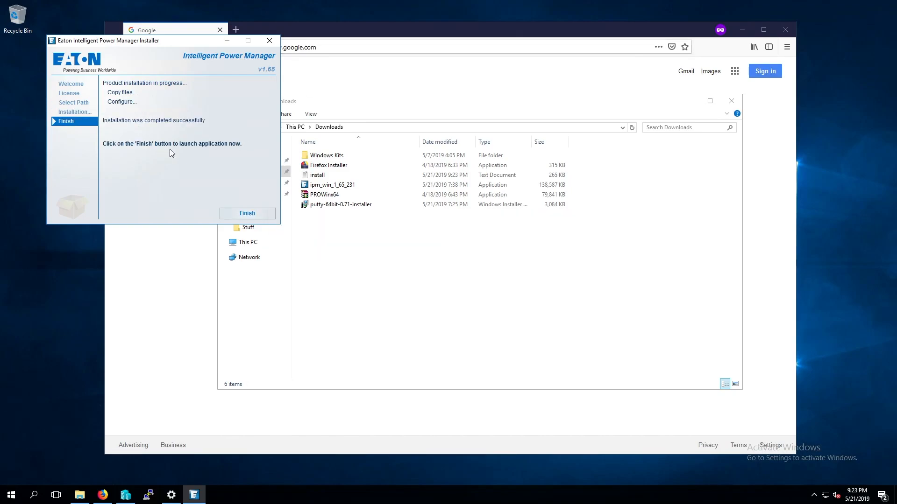
left_click(253, 214)
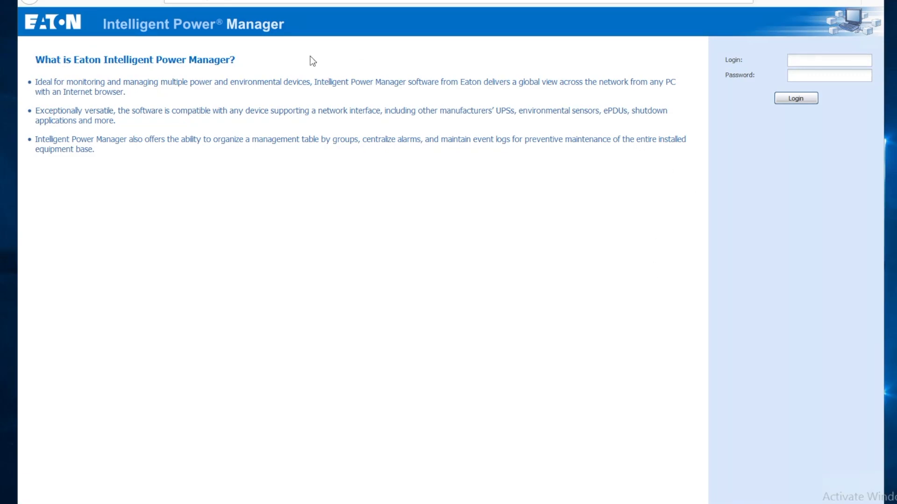
Log in with the admin login and its password, then dismiss the default password warning
left_click(815, 64)
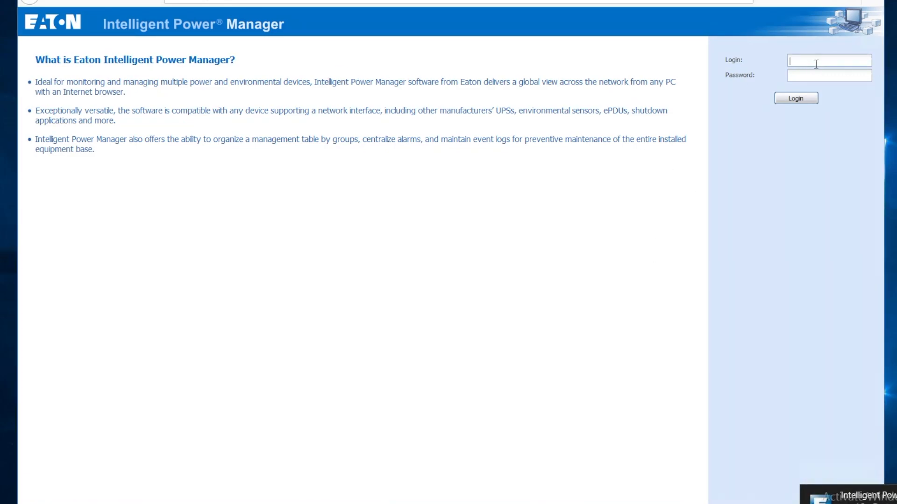
type("admin")
type("••")
key("BackSpace")
key("BackSpace")
type("admin")
left_click(796, 100)
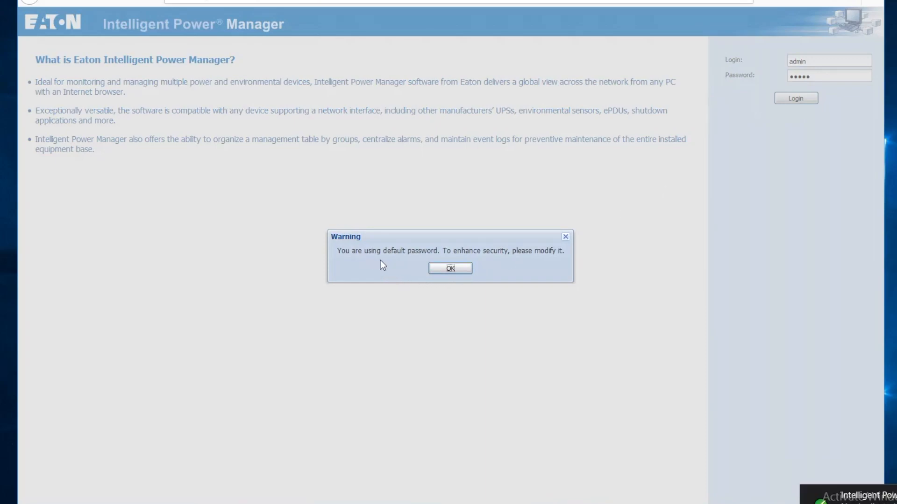
left_click(449, 269)
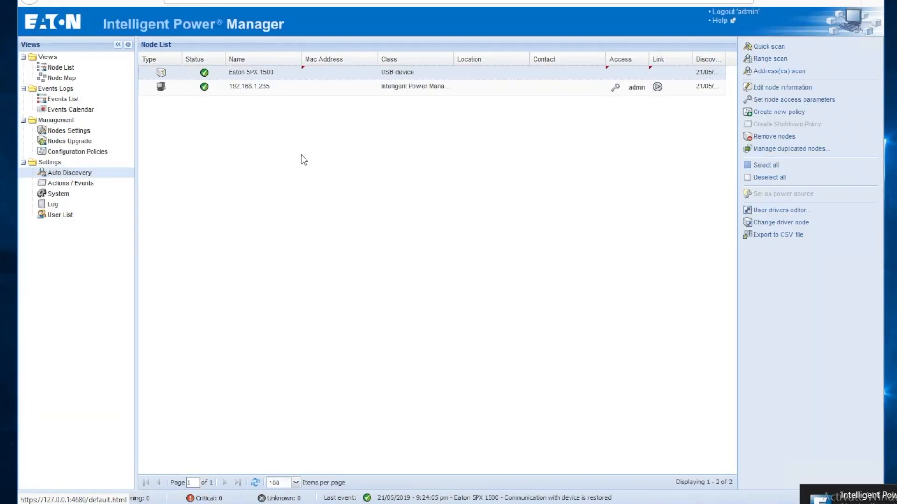
Run a quick network scan, then check the System scan settings (SNMPv1, community public) without changing them
left_click(294, 92)
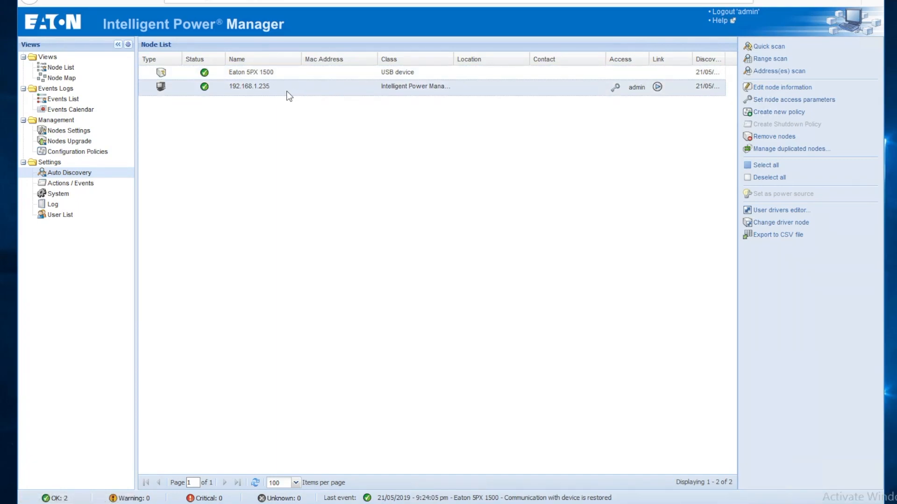
left_click(270, 76)
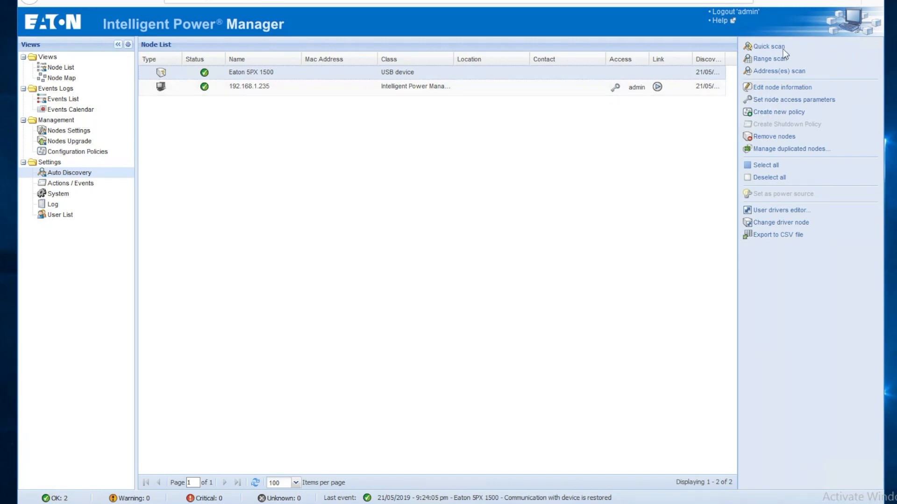
left_click(764, 47)
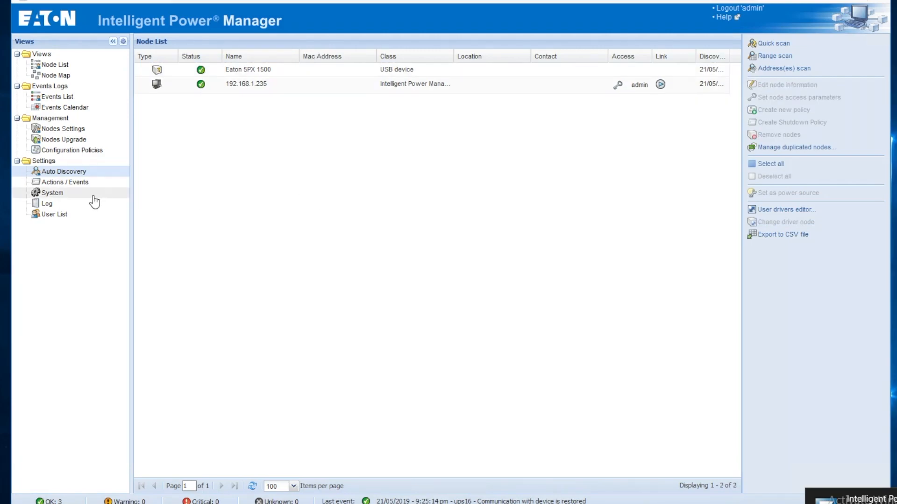
left_click(61, 193)
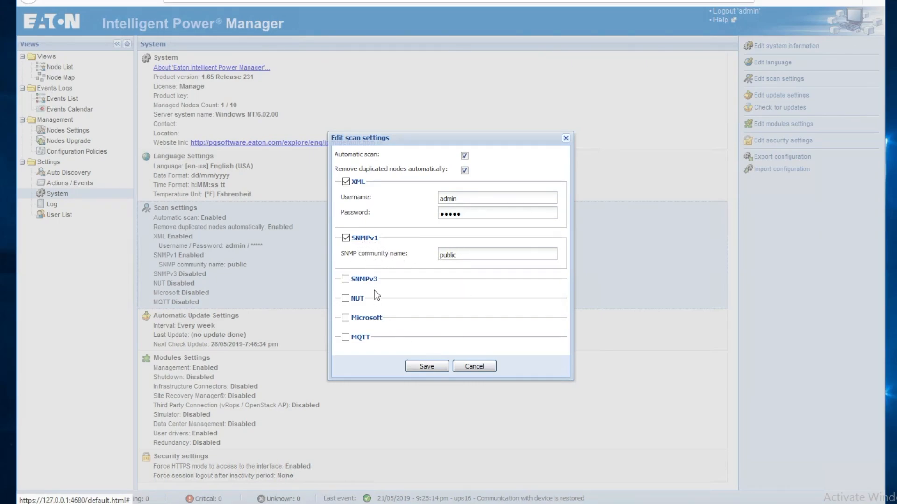
left_click(480, 372)
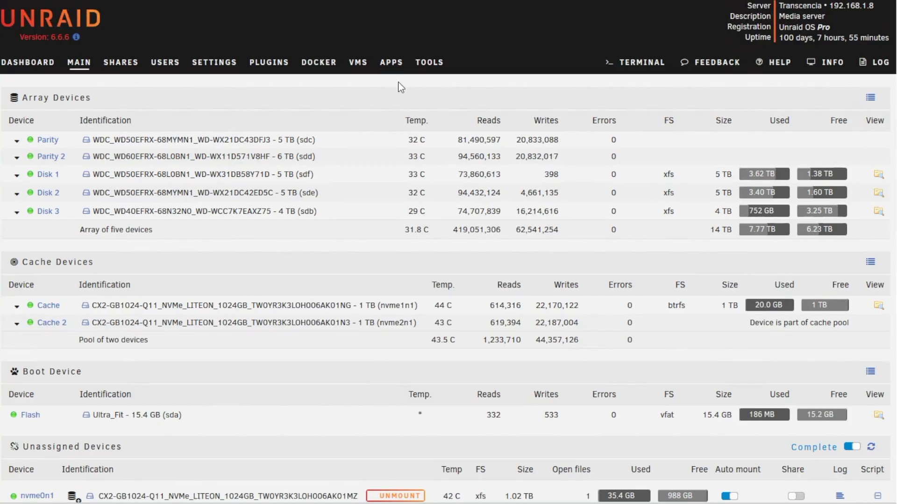
In Unraid UPS Settings, set Start APC UPS daemon to Yes and UPS cable to Ether
left_click(226, 68)
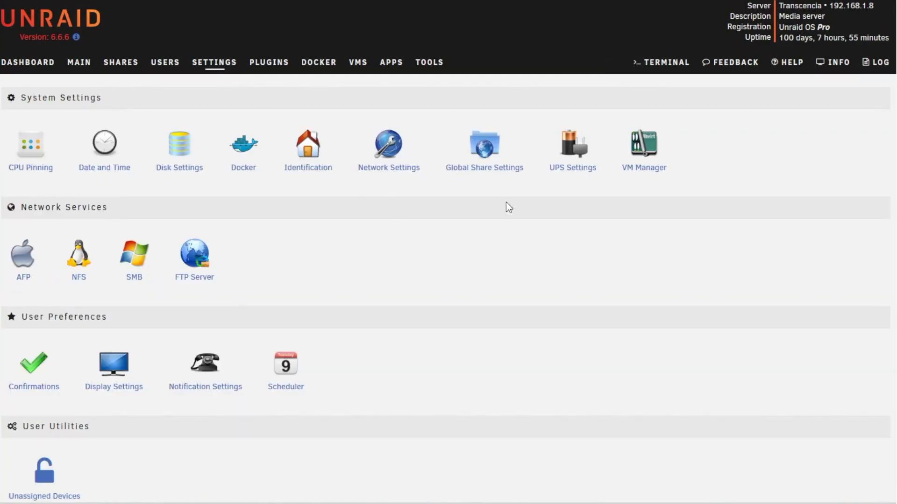
left_click(563, 169)
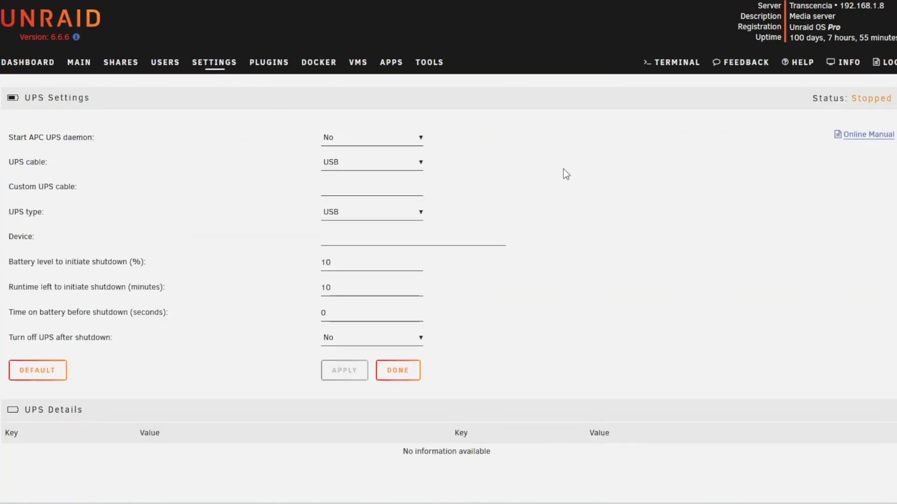
left_click(421, 143)
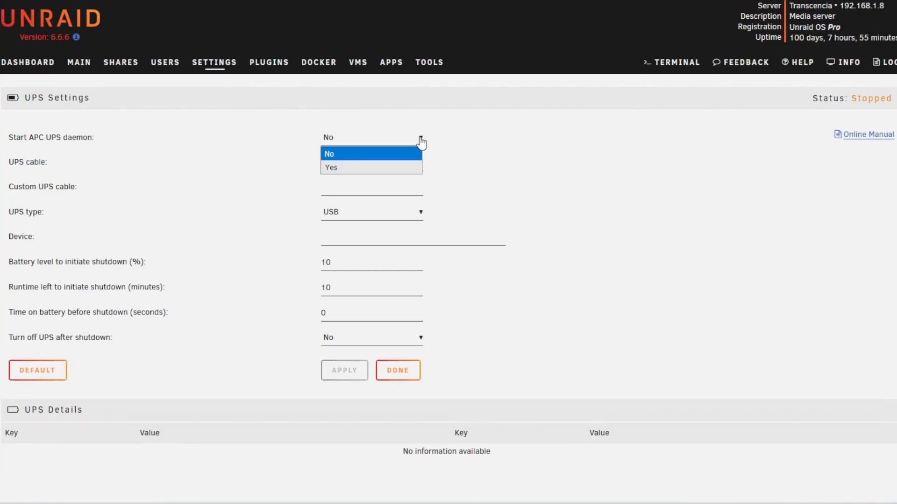
left_click(355, 169)
left_click(421, 169)
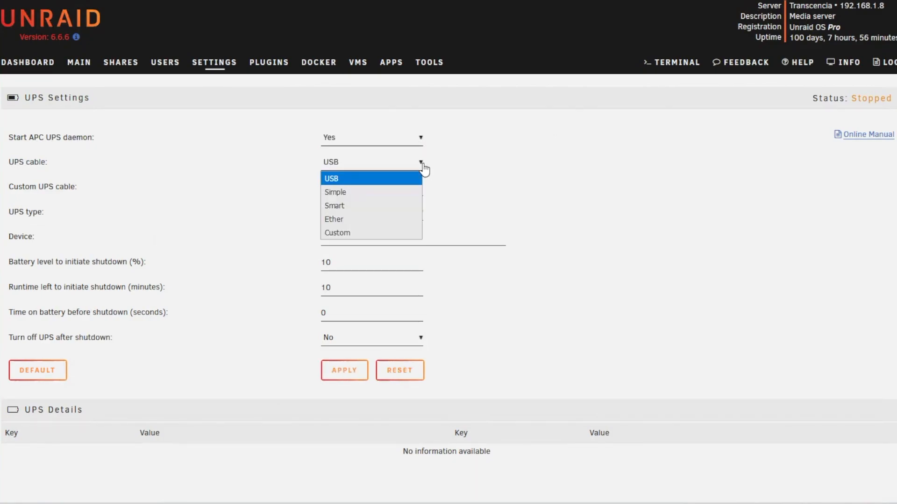
left_click(344, 221)
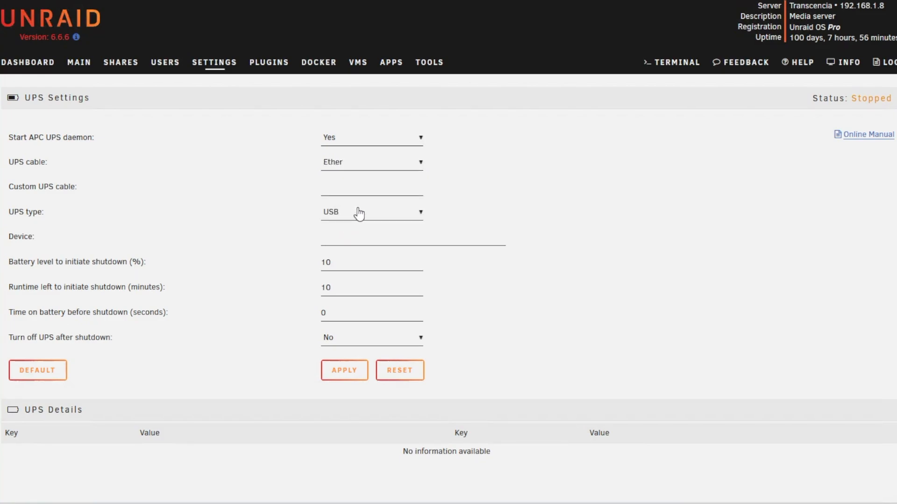
Set the UPS type to SNMP and the device address to 192.168.1.203
left_click(359, 214)
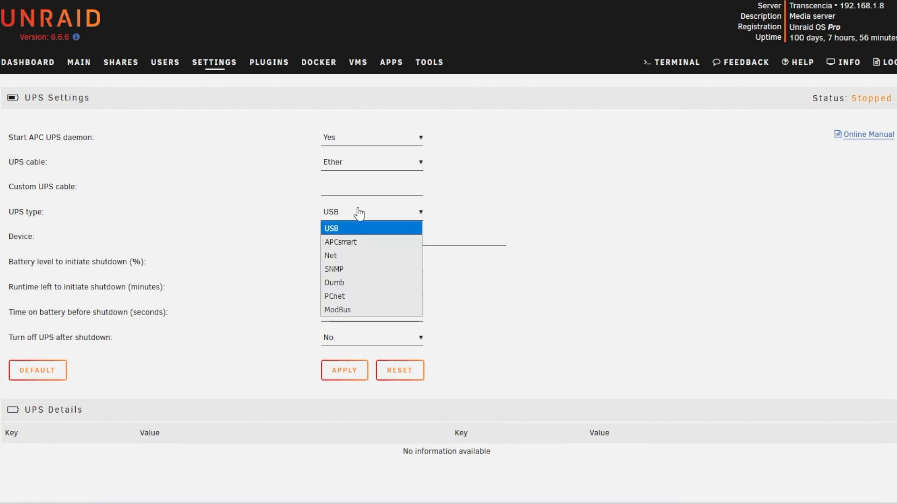
left_click(358, 271)
left_click(379, 240)
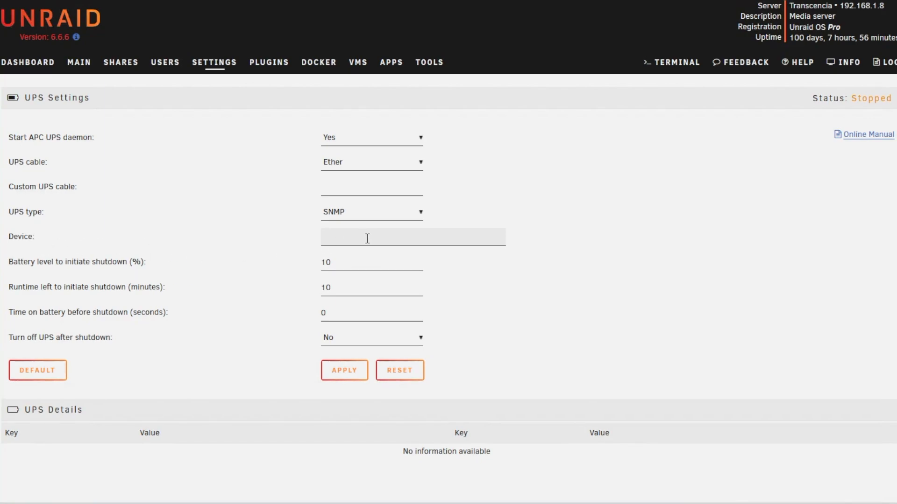
type("192.")
key("Down")
key("Return")
Apply the UPS settings, read the battery-level and runtime shutdown help, and leave with DONE
left_click(346, 367)
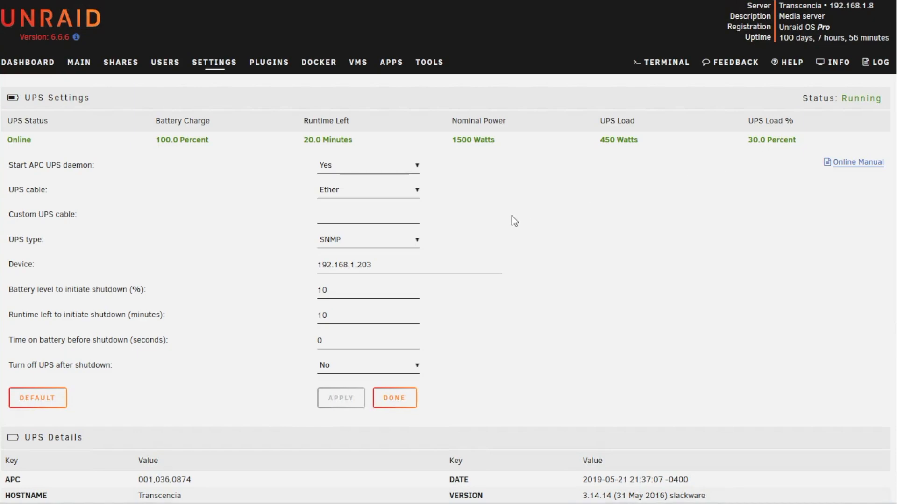
left_click_drag(10, 293, 120, 299)
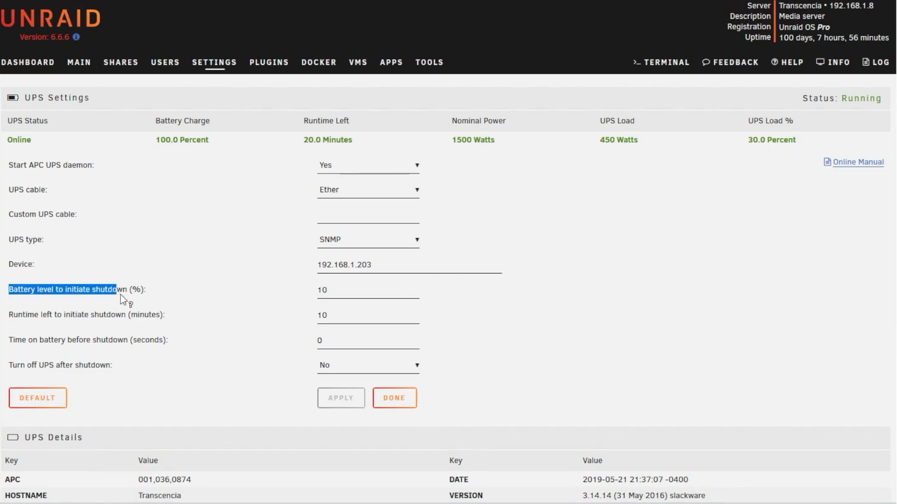
left_click(150, 295)
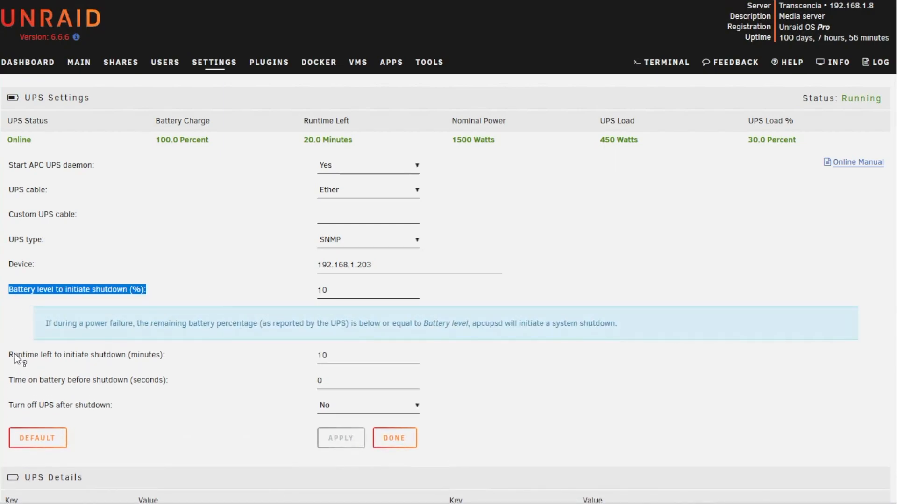
left_click_drag(14, 355, 164, 354)
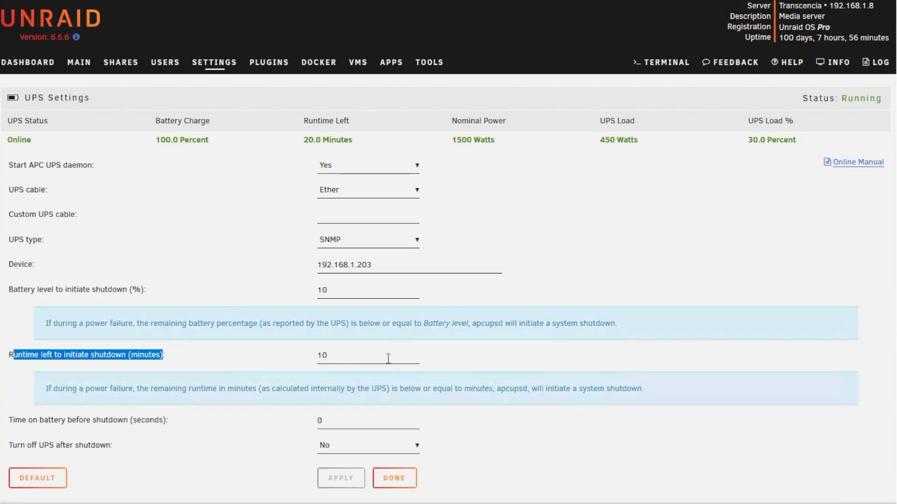
left_click(409, 483)
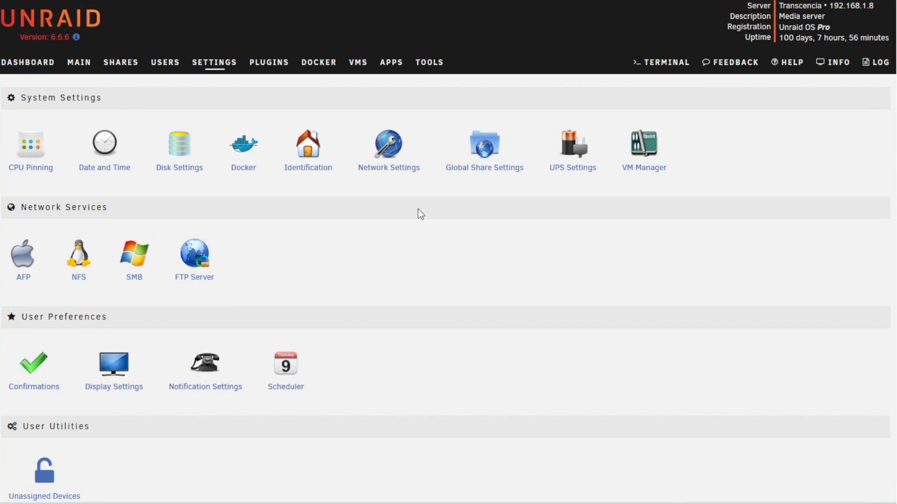
Reopen UPS Settings and confirm UPS Details list the Eaton 5PX 1500 with CABLE Ethernet Link
left_click(572, 176)
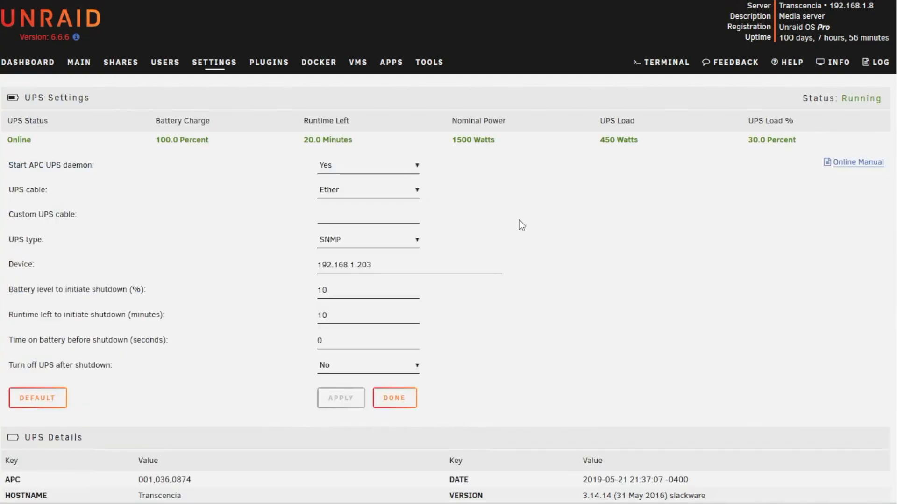
scroll(502, 231, "down", 6)
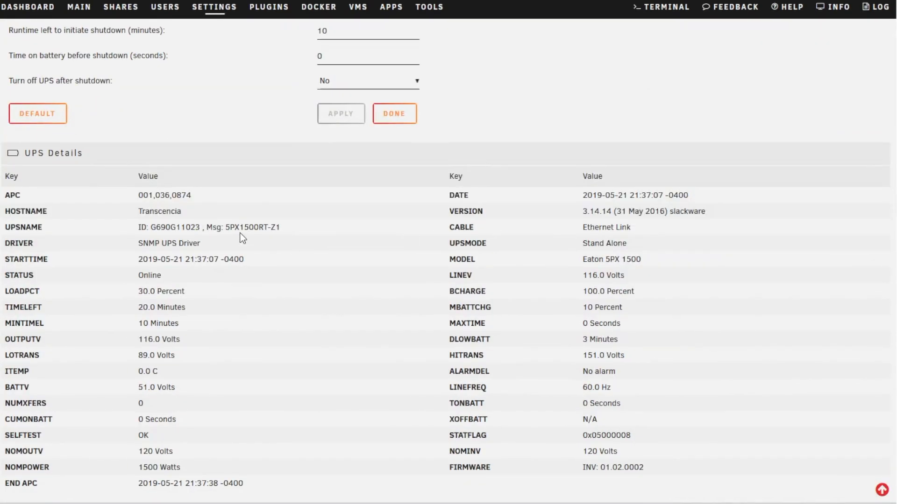
left_click_drag(230, 227, 299, 230)
left_click(305, 228)
left_click_drag(631, 228, 577, 225)
left_click(470, 227)
left_click_drag(460, 229, 669, 233)
left_click(669, 233)
scroll(535, 436, "up", 6)
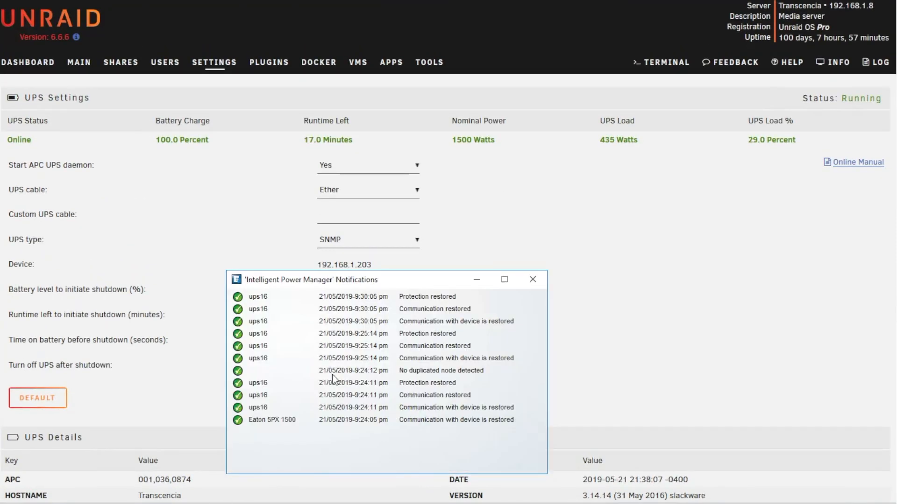
Minimize the Notifications window and browse the Node List, Events List and Node Map views
left_click(476, 279)
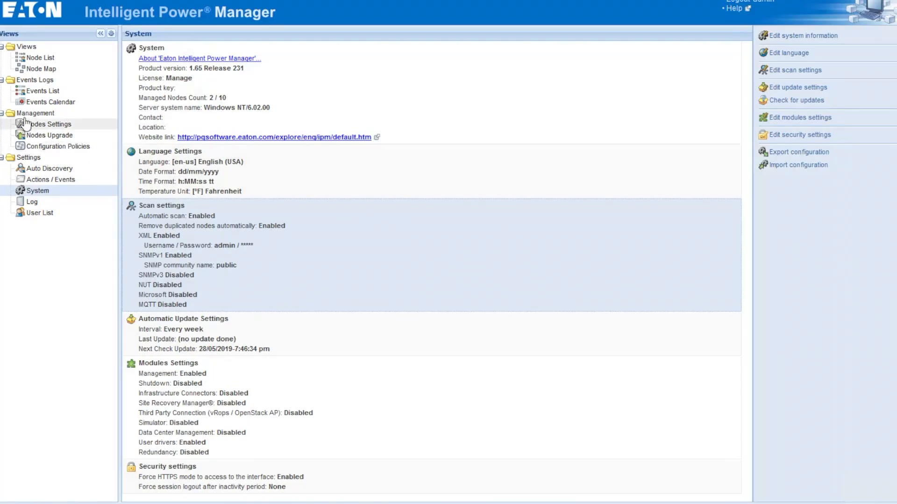
left_click(41, 58)
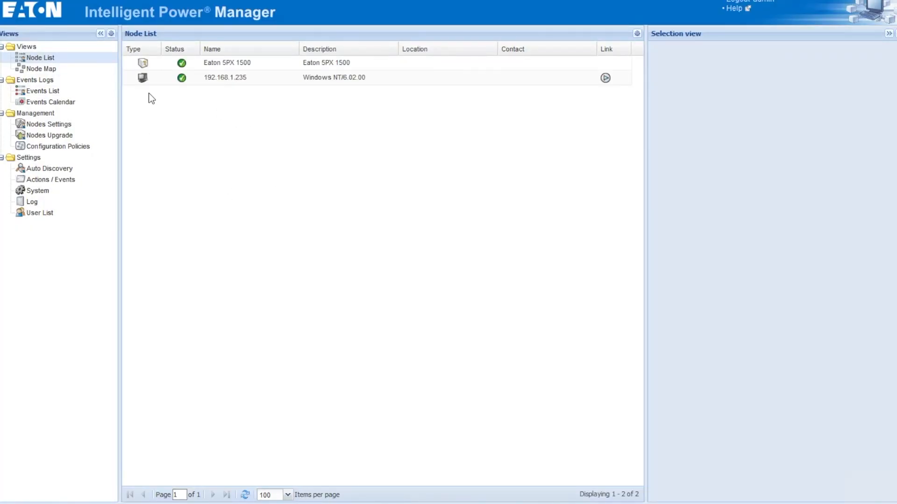
left_click(46, 91)
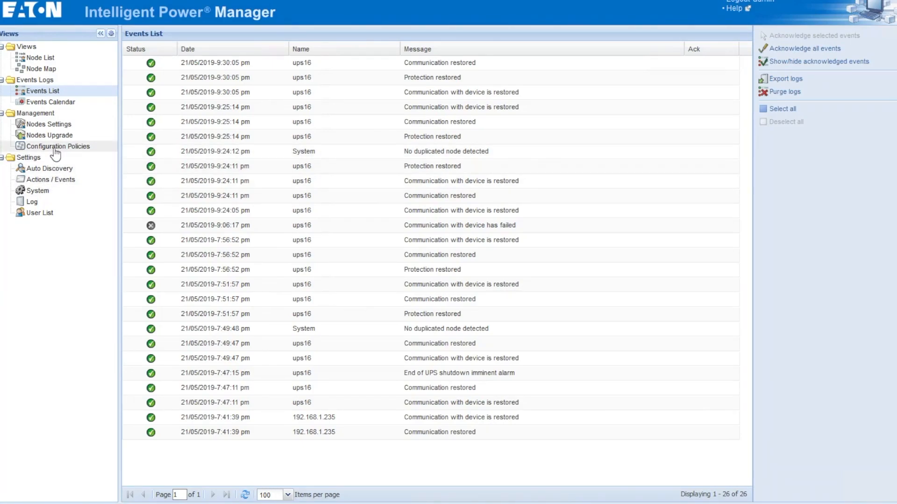
left_click(47, 69)
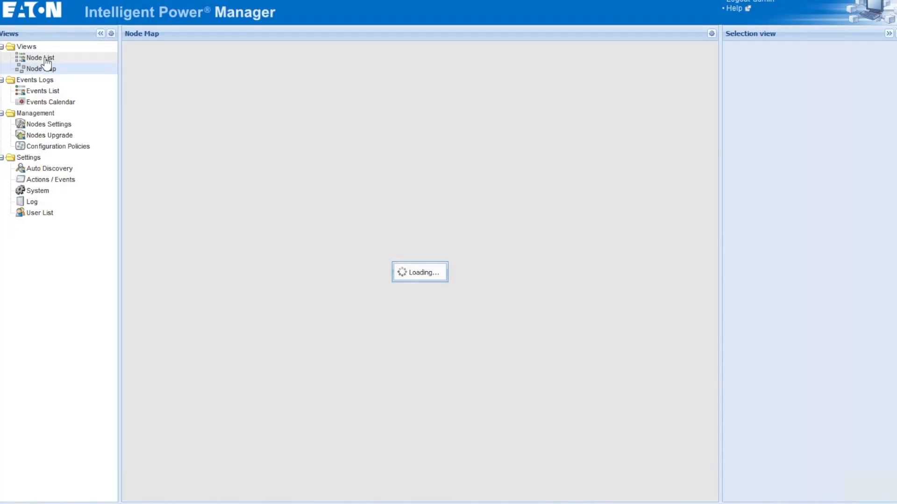
left_click(45, 58)
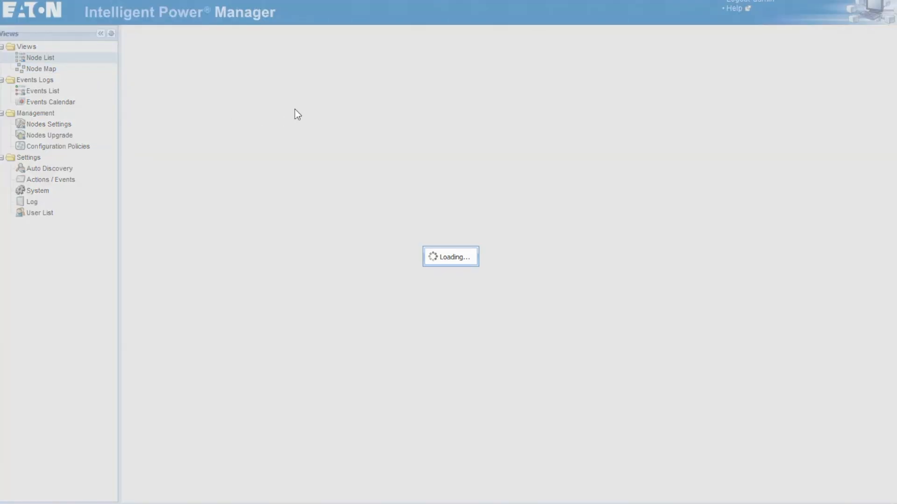
Select the Eaton 5PX 1500 node and view its node information, cancelling without edits
left_click(212, 81)
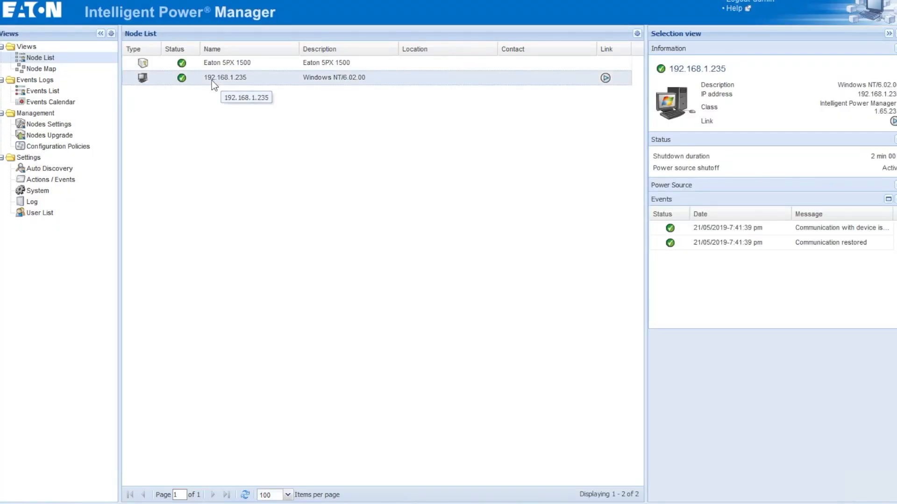
left_click(228, 68)
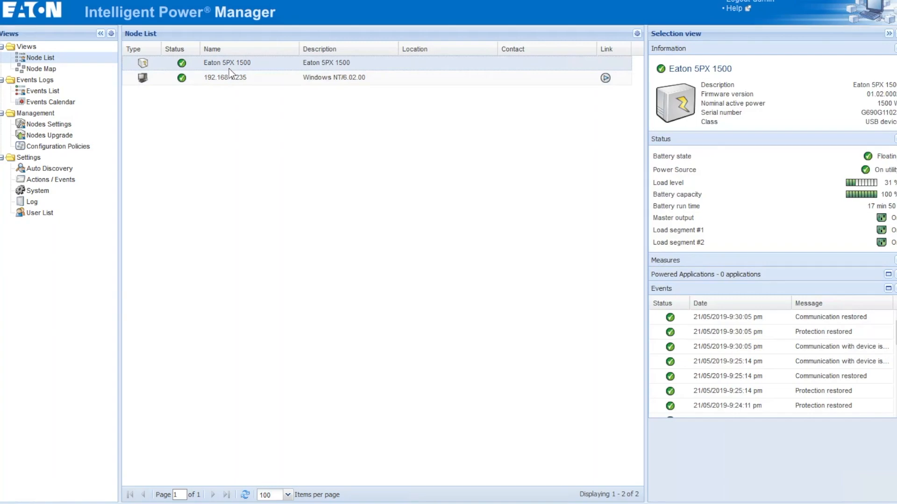
double_click(229, 69)
left_click(483, 357)
Expand the UPS Measures section to review input, output and consumption, then collapse Measures and Status
left_click(845, 260)
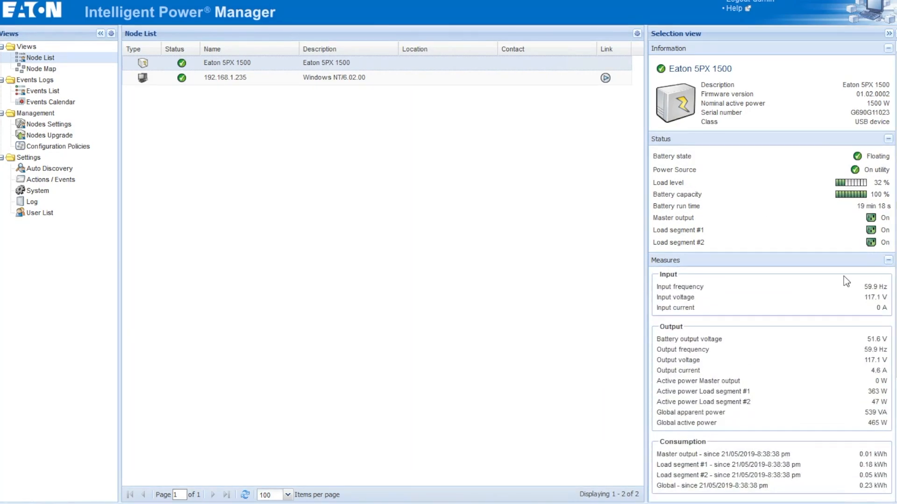
scroll(878, 327, "down", 3)
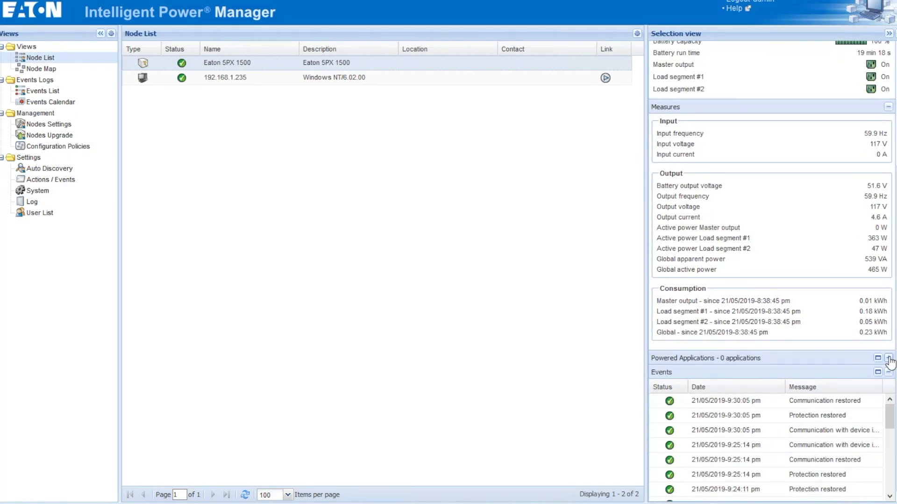
scroll(890, 362, "up", 3)
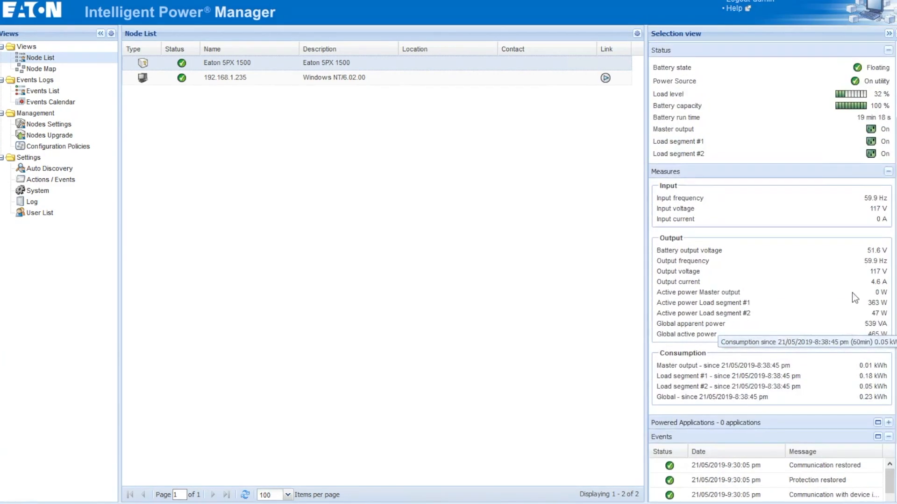
left_click(888, 240)
left_click(893, 139)
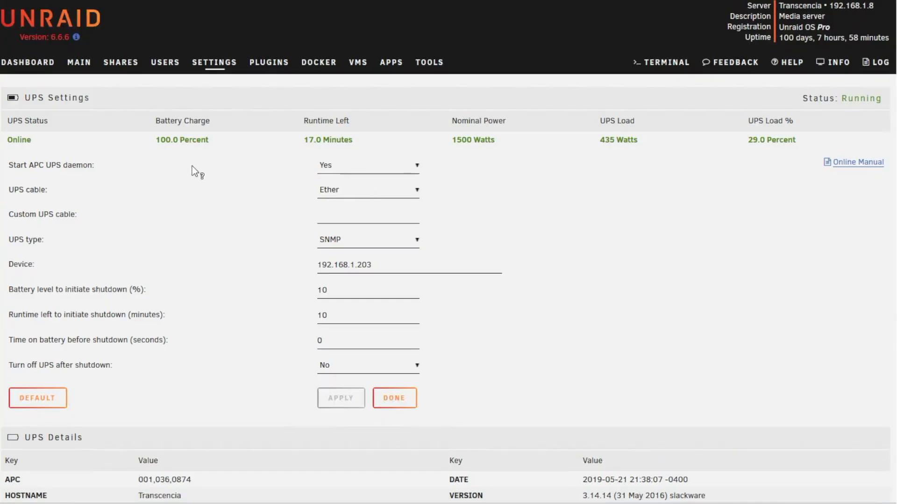
Open the Unraid Dashboard and check the UPS Summary: Online, 100.0 Percent charge, 17.0 Minutes runtime
scroll(99, 99, "down", 1)
scroll(33, 28, "up", 4)
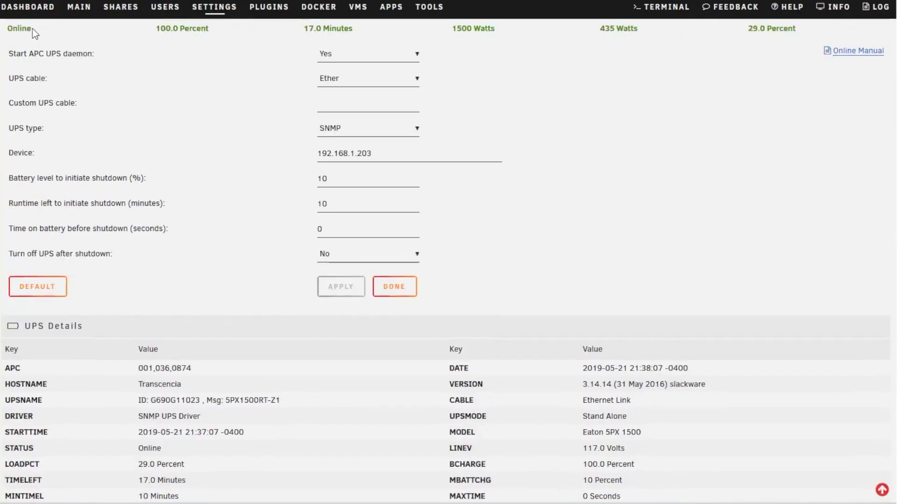
left_click(33, 65)
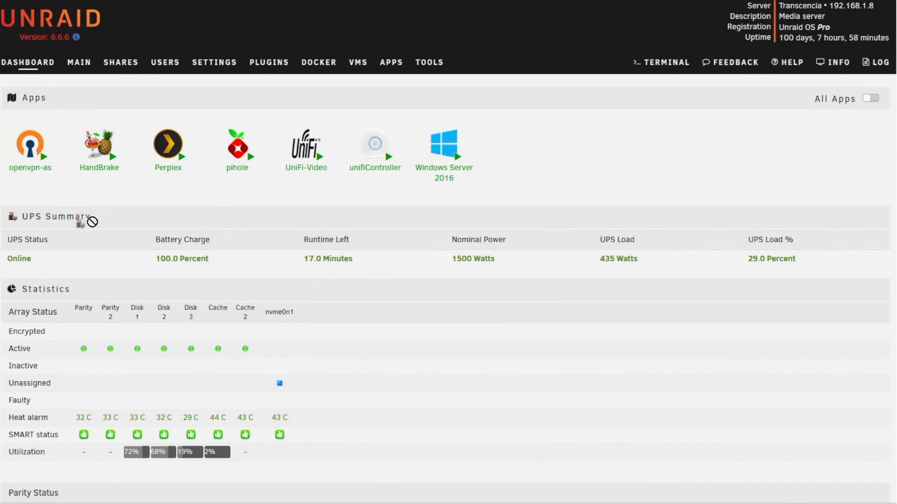
left_click_drag(54, 216, 355, 259)
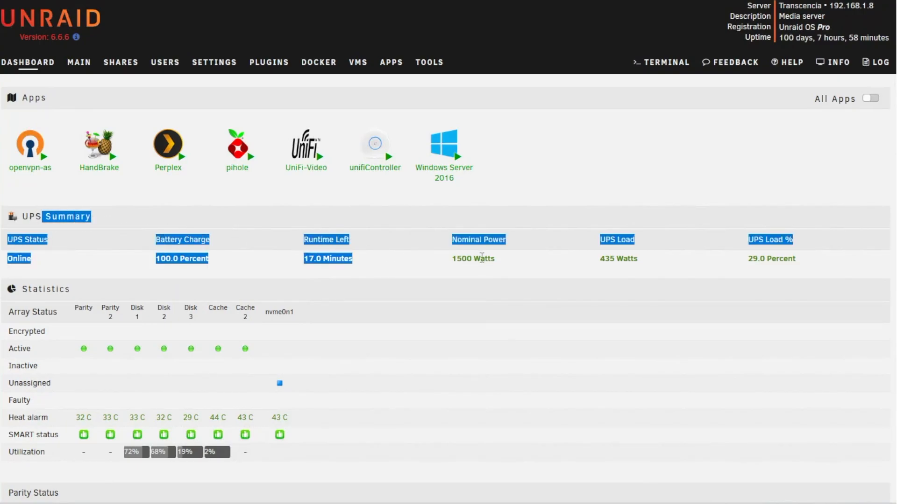
left_click(542, 270)
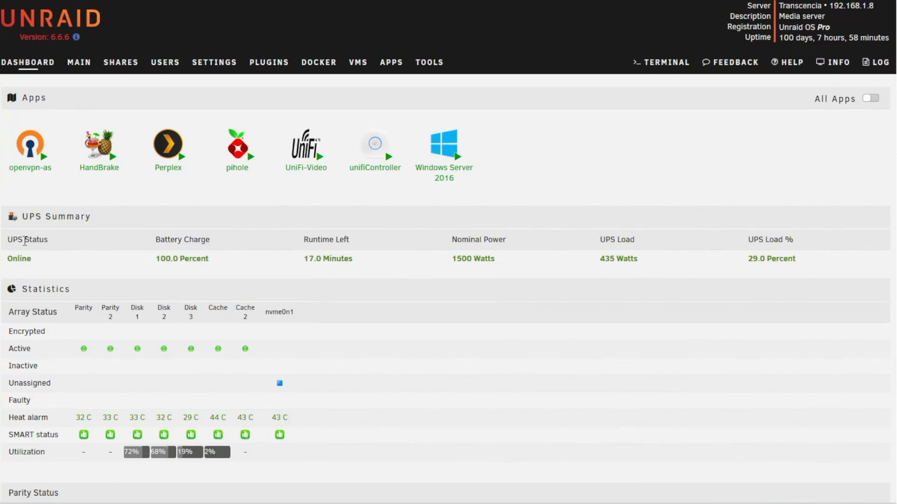